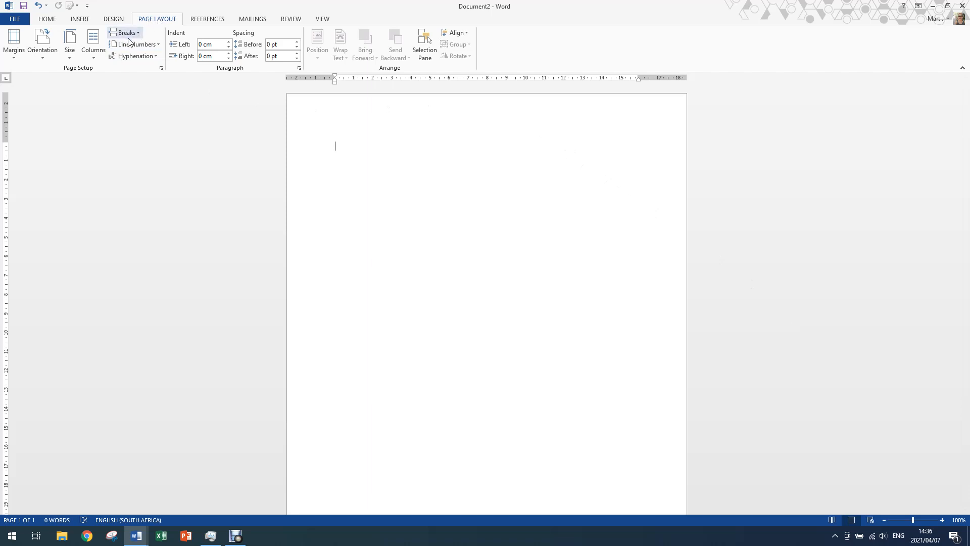
Step: In the detailed column settings, choose the two-column preset with a line between the columns
{"action": "left_click", "coordinate": [94, 55]}
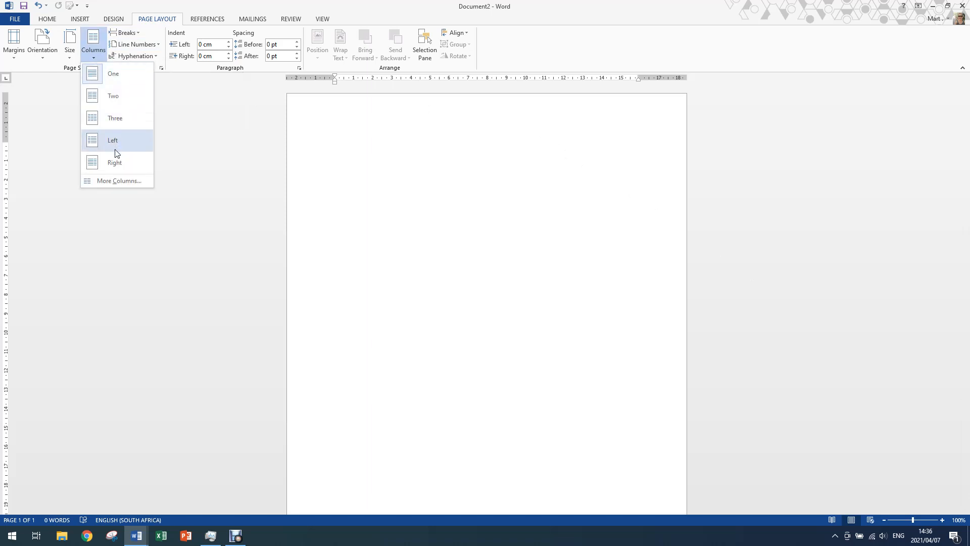
{"action": "left_click", "coordinate": [116, 182]}
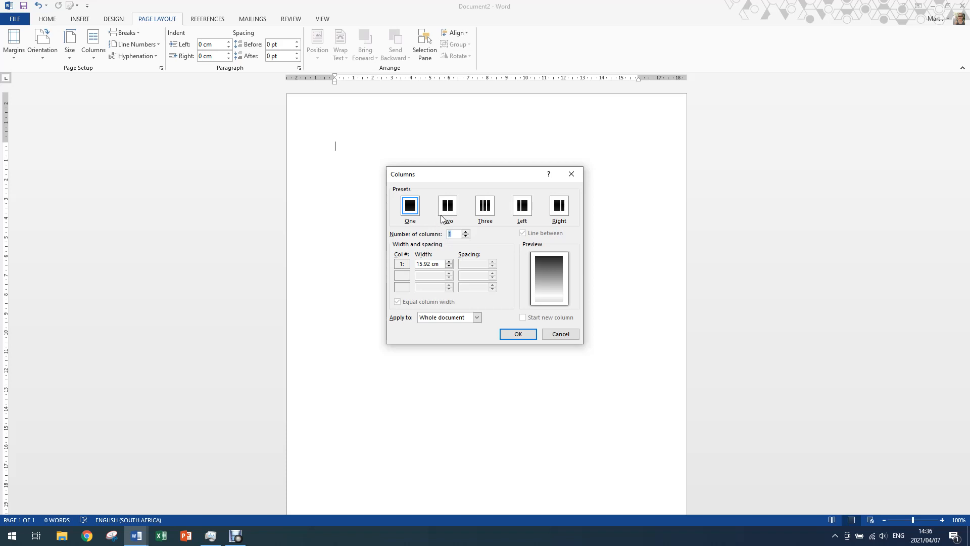
{"action": "left_click", "coordinate": [444, 212]}
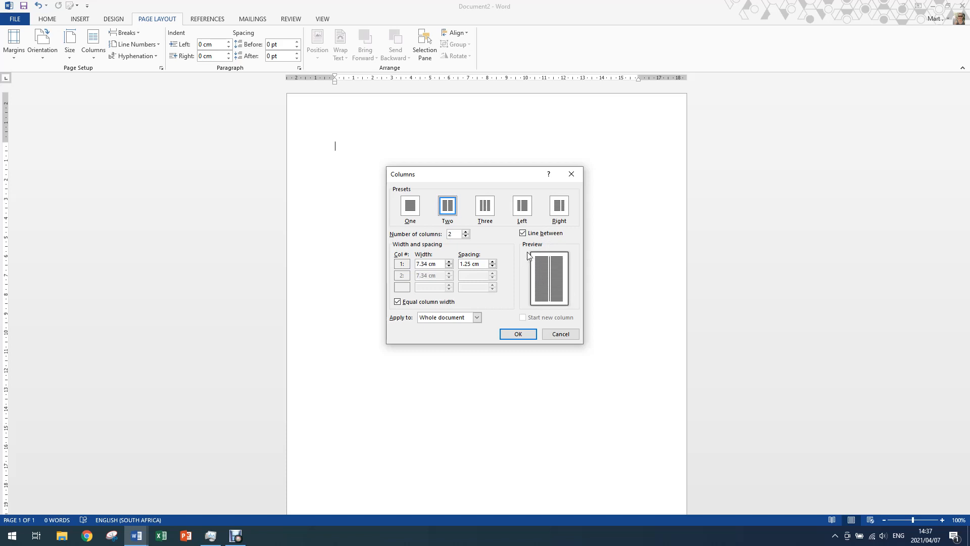
{"action": "left_click", "coordinate": [523, 234]}
{"action": "left_click", "coordinate": [524, 235]}
Step: Set the column spacing to 1 cm with equal column widths and apply the layout to the whole document
{"action": "left_click", "coordinate": [397, 302]}
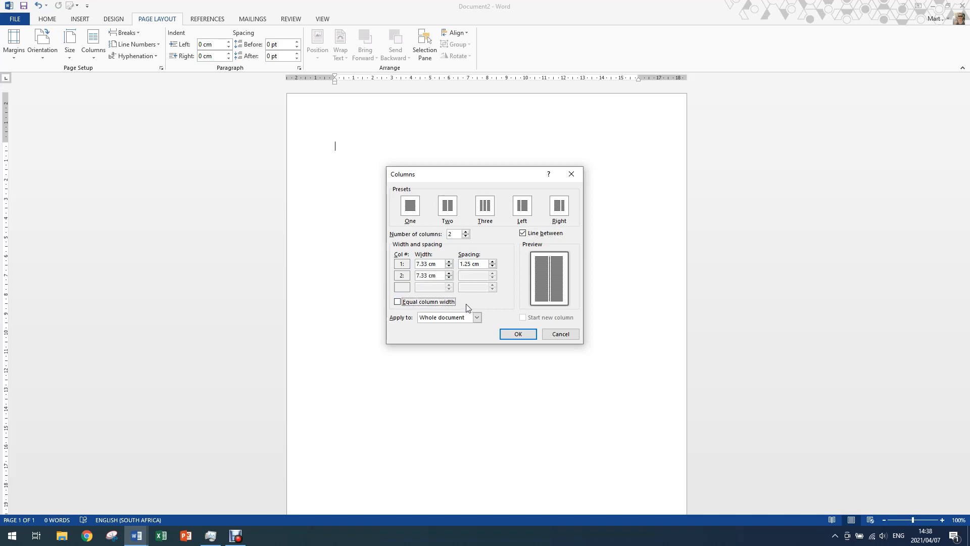
{"action": "left_click", "coordinate": [493, 266]}
{"action": "left_click", "coordinate": [493, 265]}
{"action": "left_click", "coordinate": [398, 302]}
{"action": "left_click", "coordinate": [477, 319]}
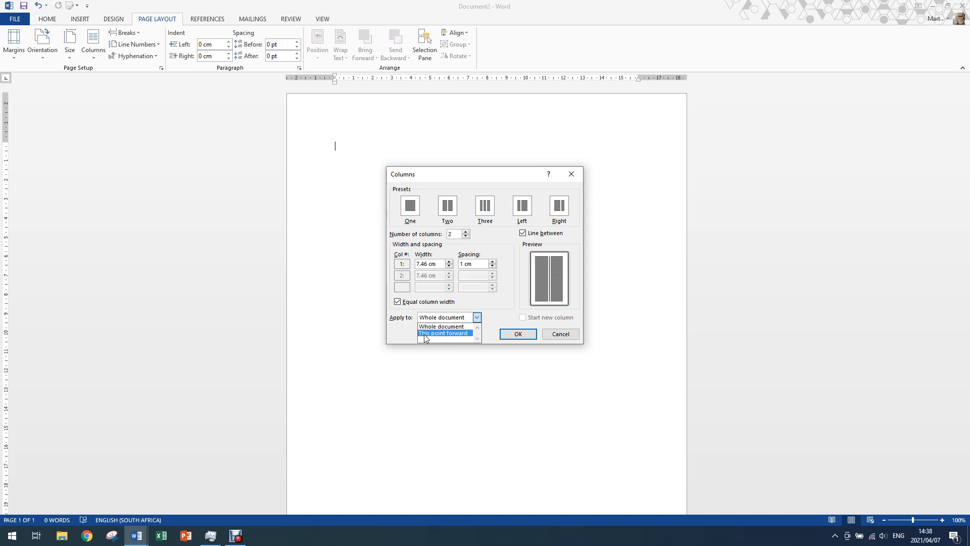
{"action": "left_click", "coordinate": [477, 317]}
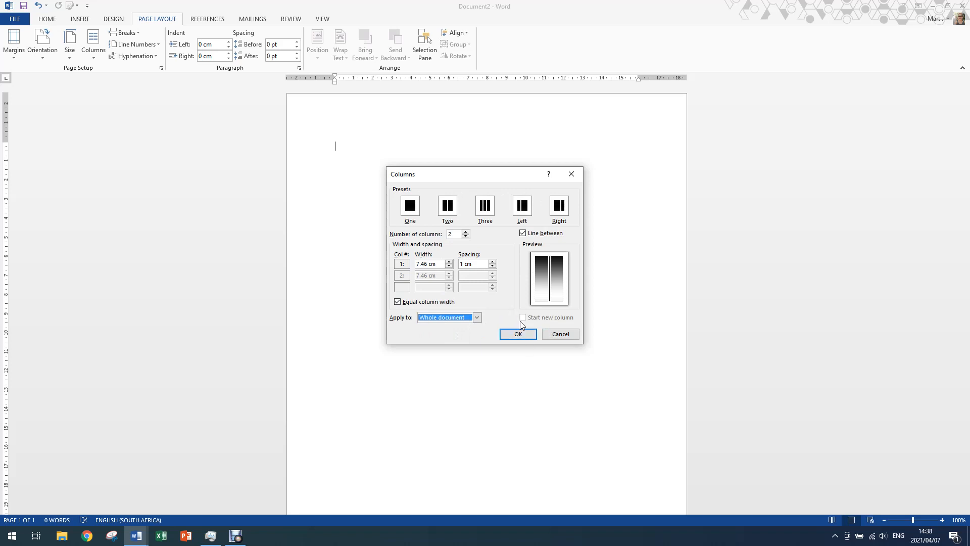
{"action": "left_click", "coordinate": [517, 335]}
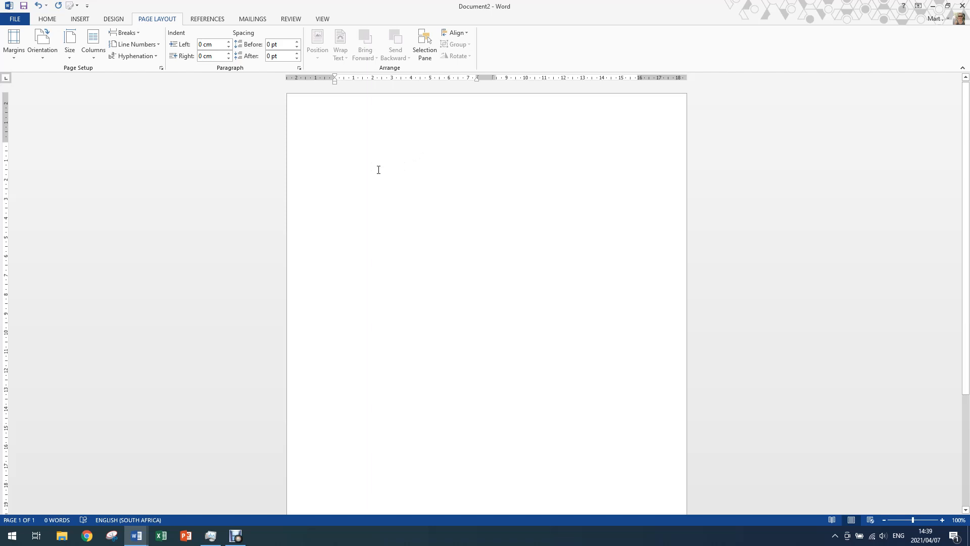
Step: Write "Typing text in columns and working with columns" in the first column
{"action": "type", "text": "typing"}
{"action": "type", "text": "xt"}
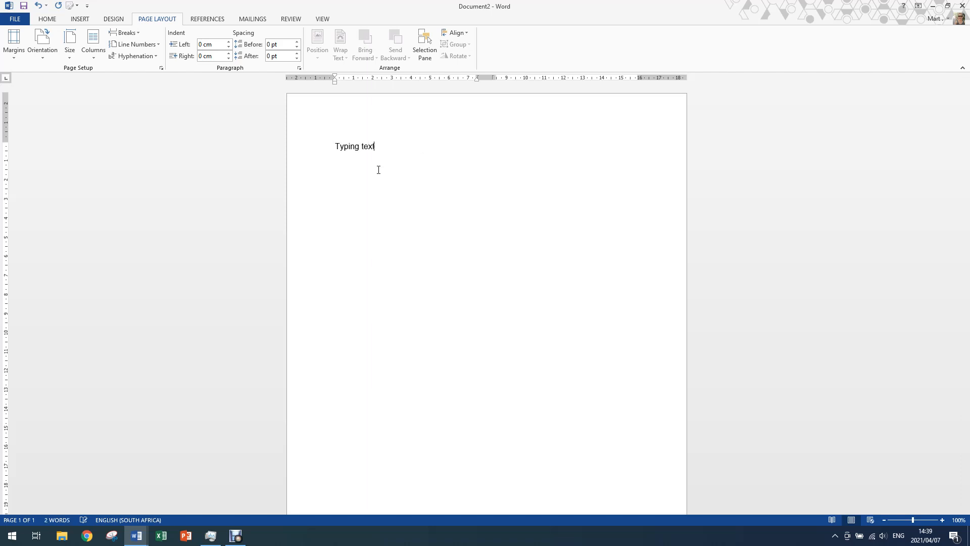
{"action": "type", "text": " in columns and working with"}
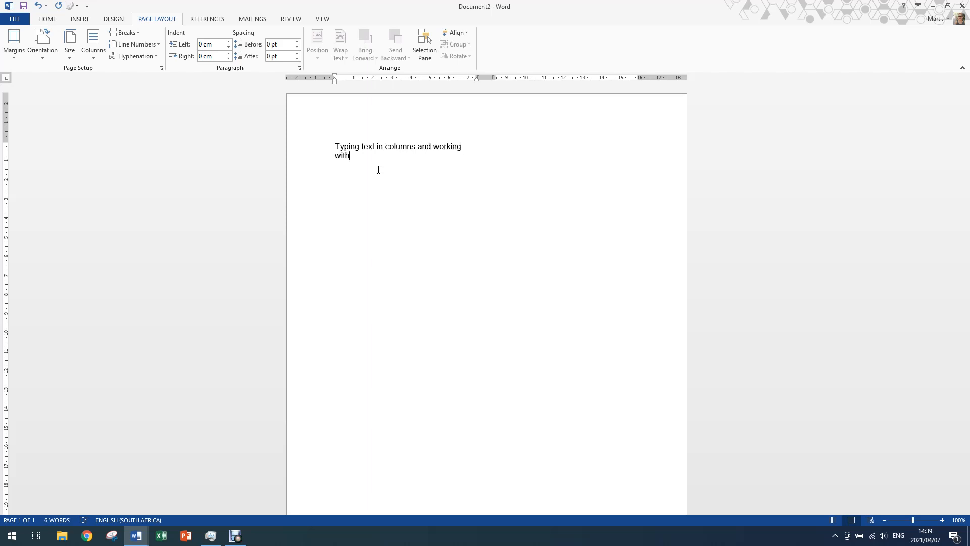
{"action": "type", "text": " columns"}
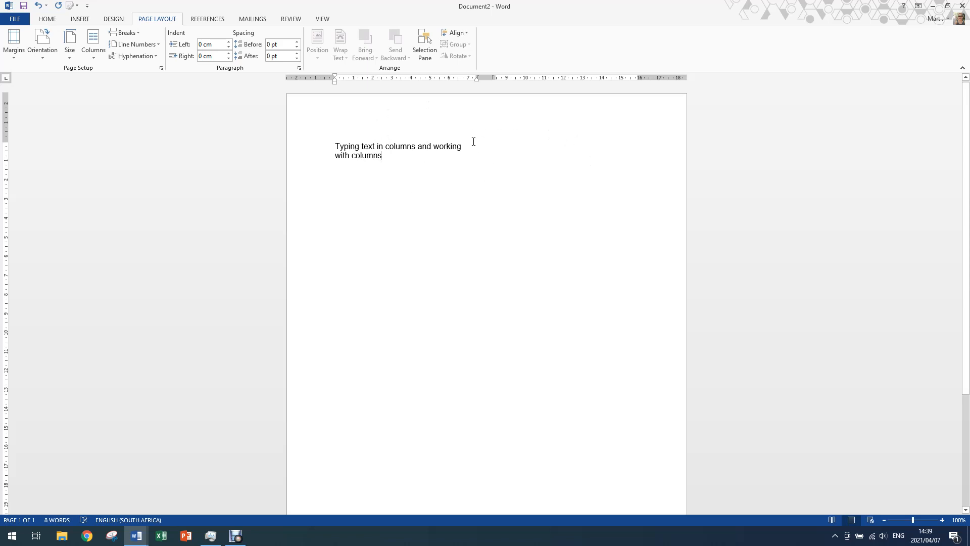
Step: Continue the first column's text with ". Very important, make a column break. Enter once after the last text in the column."
{"action": "type", "text": ". Very important"}
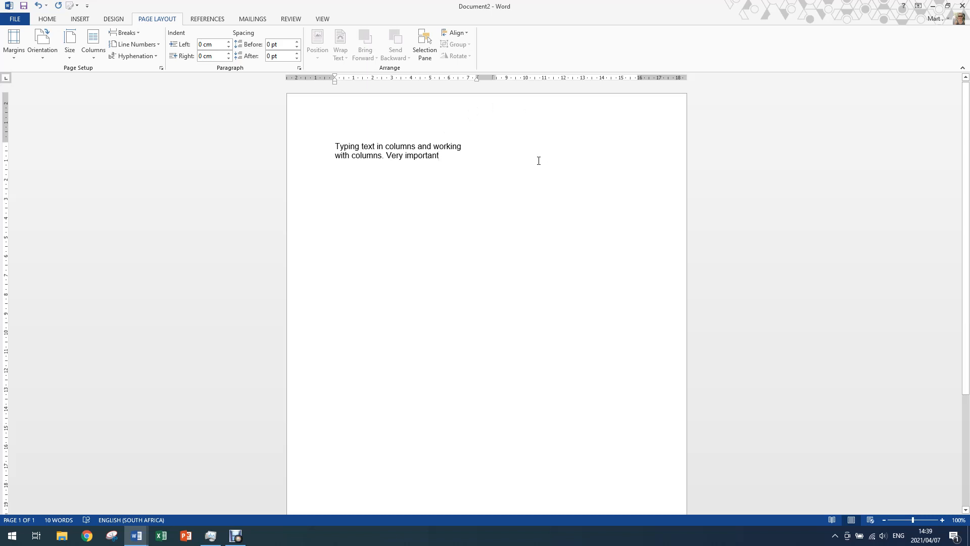
{"action": "type", "text": ", make a c"}
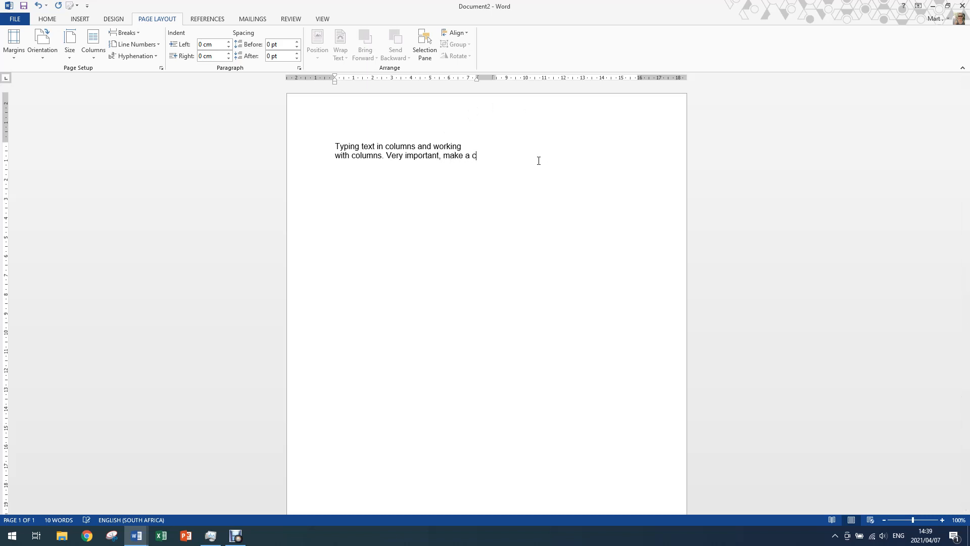
{"action": "type", "text": "olumn break."}
{"action": "type", "text": "Enter once after the l"}
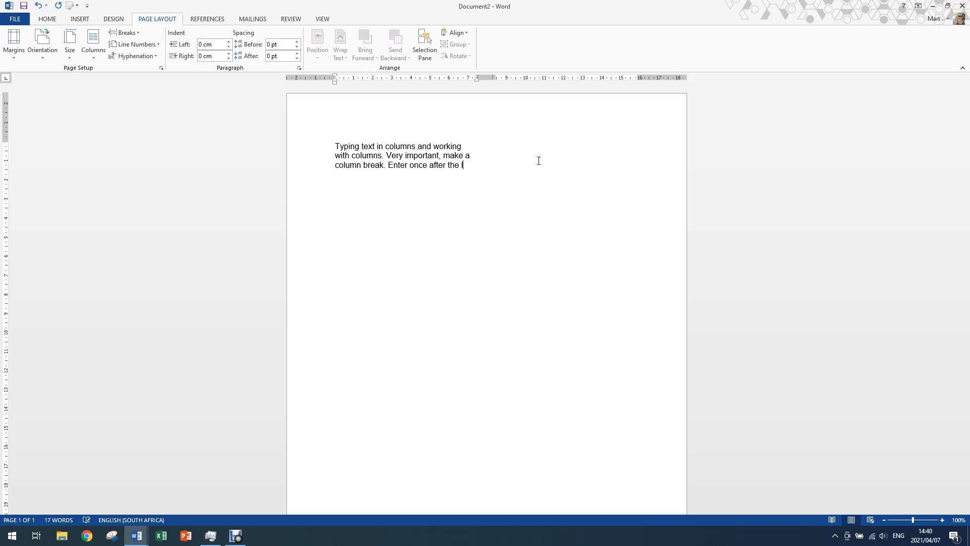
{"action": "type", "text": "ast text in the column."}
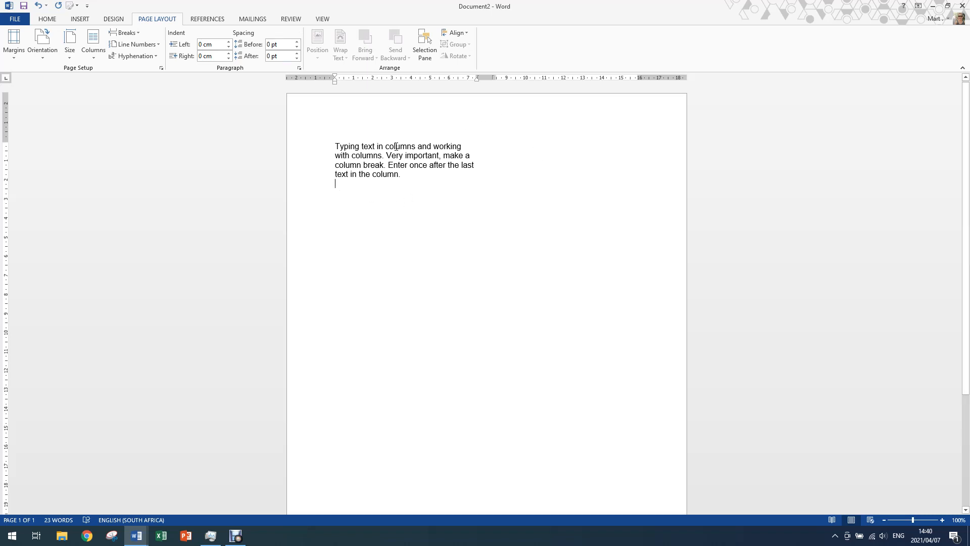
Step: Insert a column break after the first column's text
{"action": "left_click", "coordinate": [132, 36]}
{"action": "left_click", "coordinate": [135, 36]}
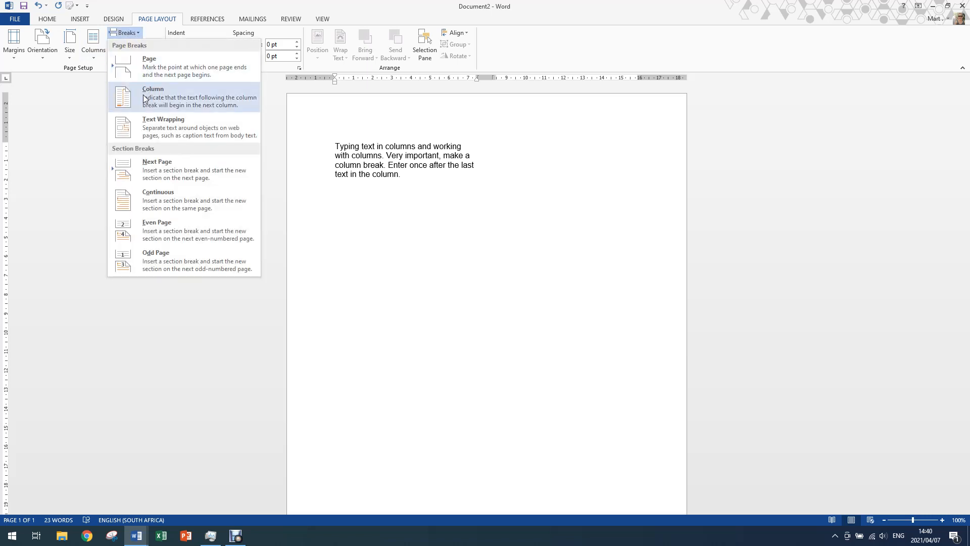
{"action": "left_click", "coordinate": [181, 101]}
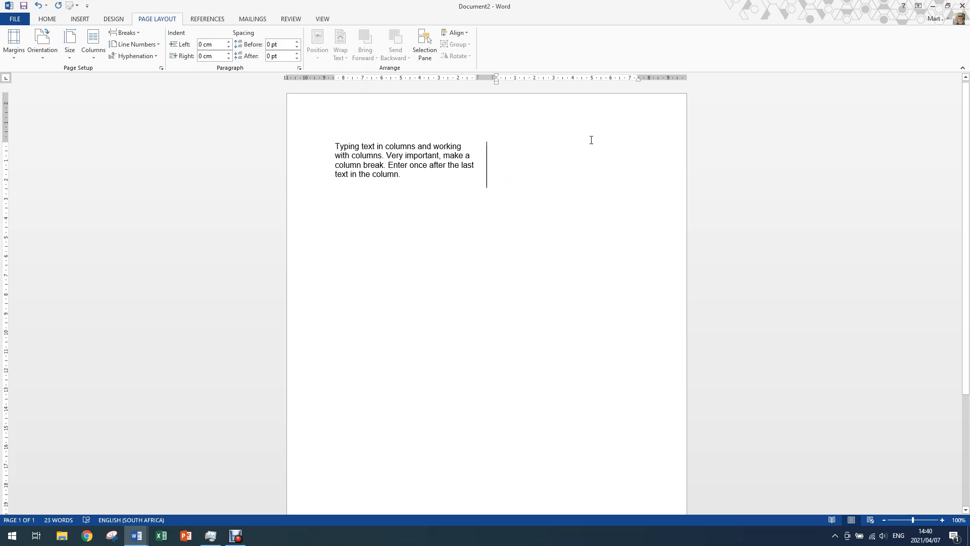
Step: Write "Then you type the information in the second column." in the second column
{"action": "type", "text": "Then you typ"}
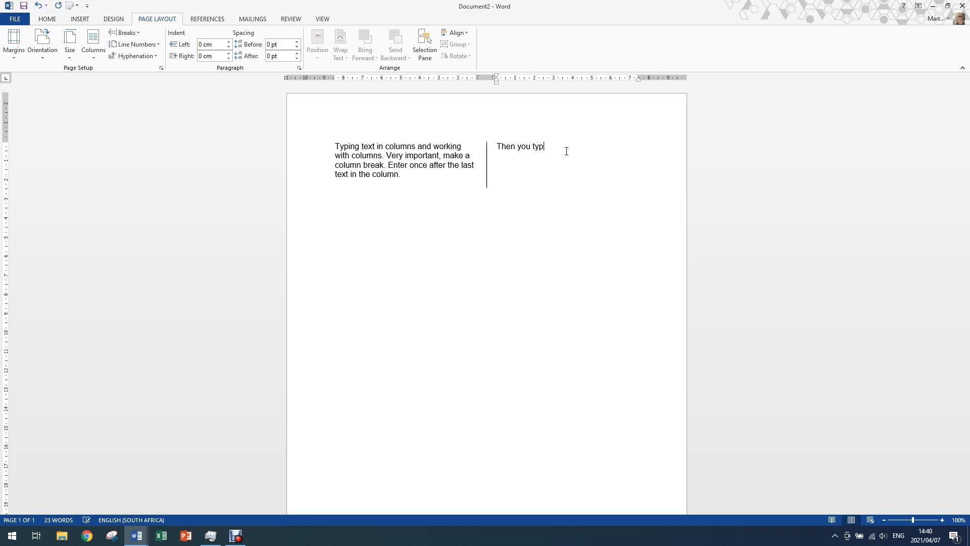
{"action": "type", "text": "e the information in the second colum"}
{"action": "key", "text": "BackSpace"}
{"action": "key", "text": "BackSpace"}
{"action": "key", "text": "BackSpace"}
{"action": "type", "text": "lumn."}
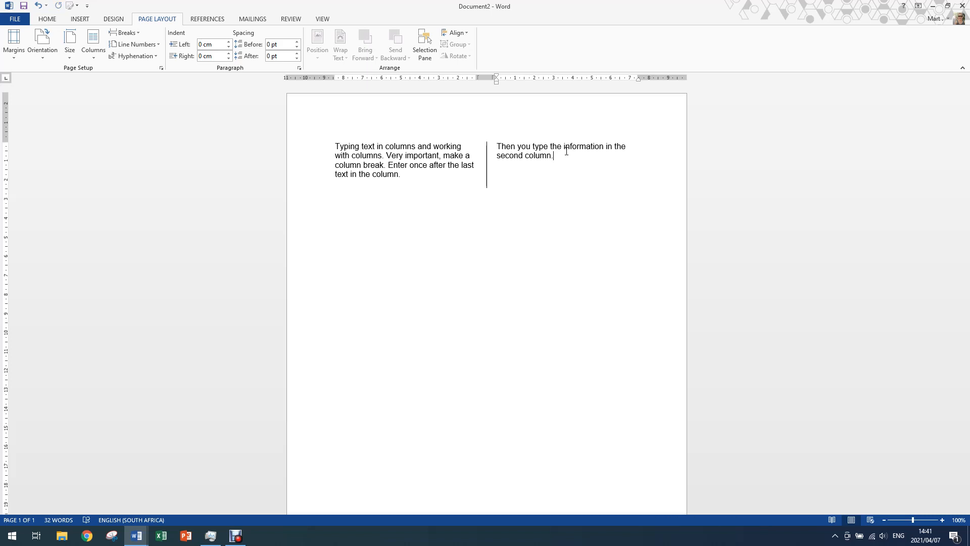
Step: Add the sentence "Enter once after the last typed text." to the second column and start a new line below it
{"action": "type", "text": "Enter once after the last typed text."}
{"action": "key", "text": "Return"}
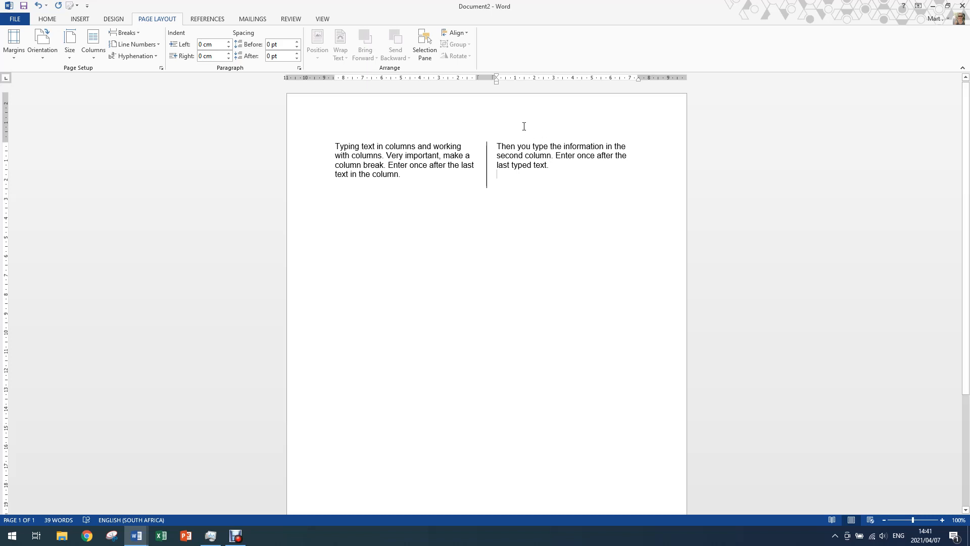
Step: Switch the layout back to one column from this point forward
{"action": "left_click", "coordinate": [96, 56]}
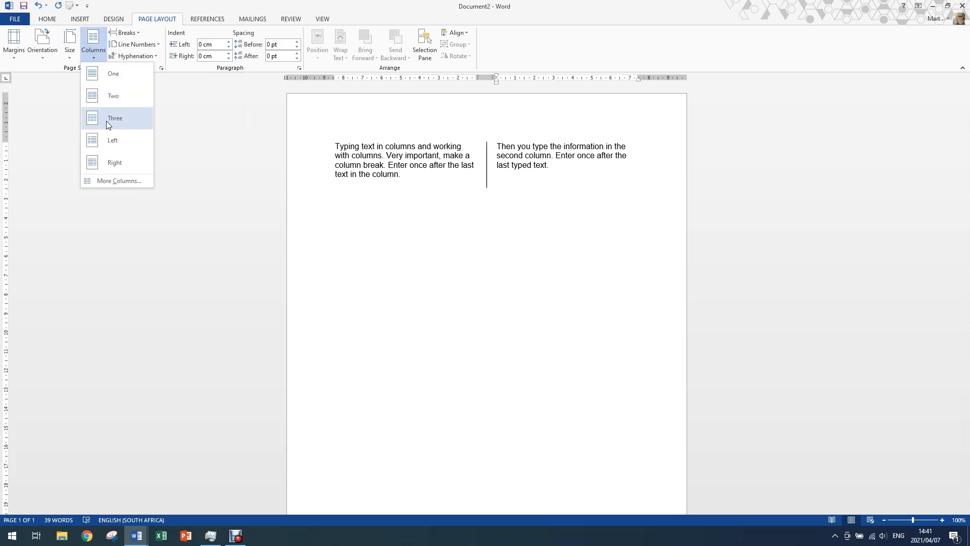
{"action": "left_click", "coordinate": [119, 183]}
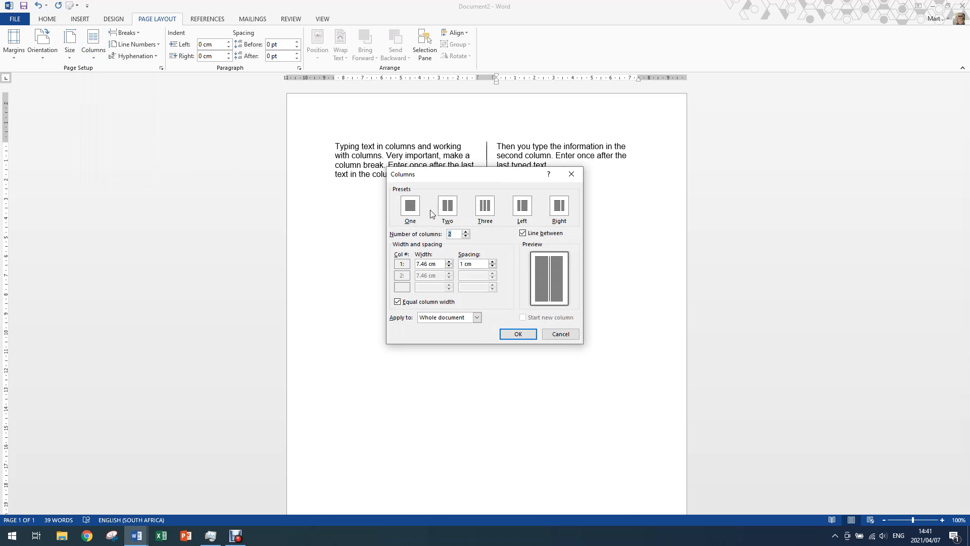
{"action": "left_click", "coordinate": [410, 214]}
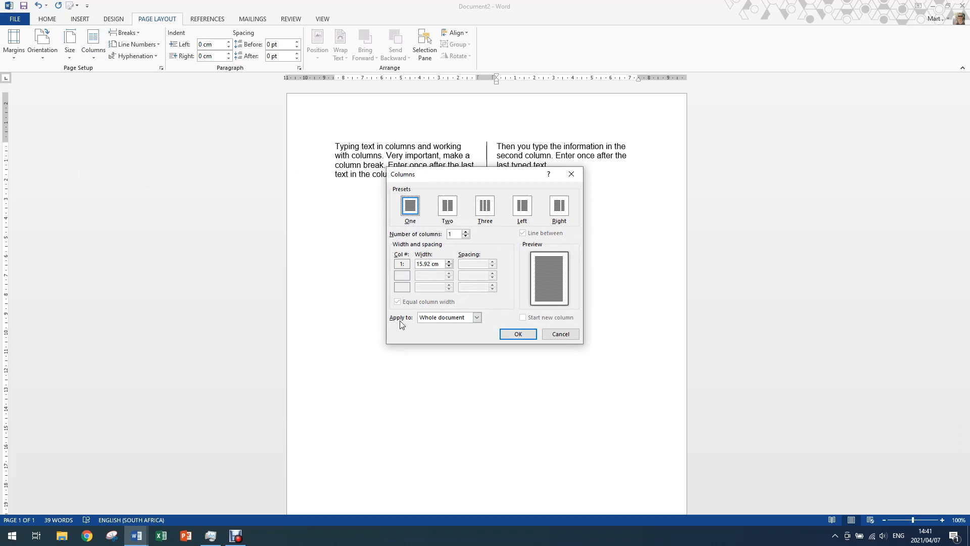
{"action": "left_click", "coordinate": [477, 320]}
{"action": "left_click", "coordinate": [447, 334]}
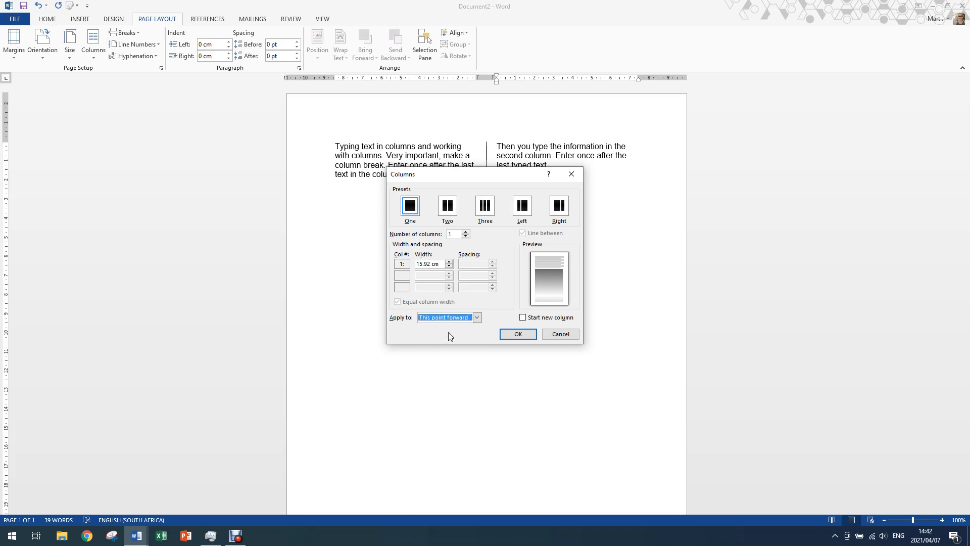
{"action": "left_click", "coordinate": [519, 335]}
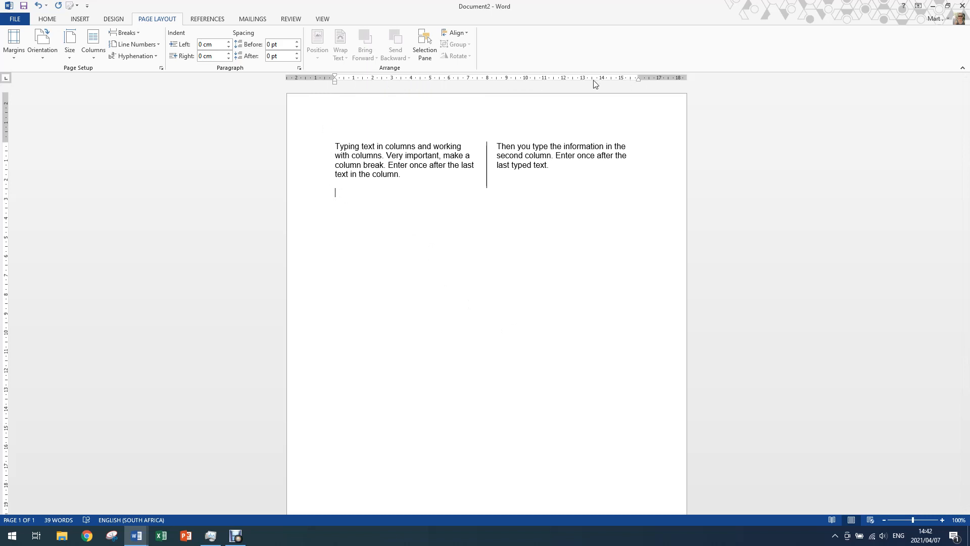
Step: Write "Now you can continue typing your text as normal and your document is returned to normal." below the columns
{"action": "type", "text": "Now you can continue typing your text as normal"}
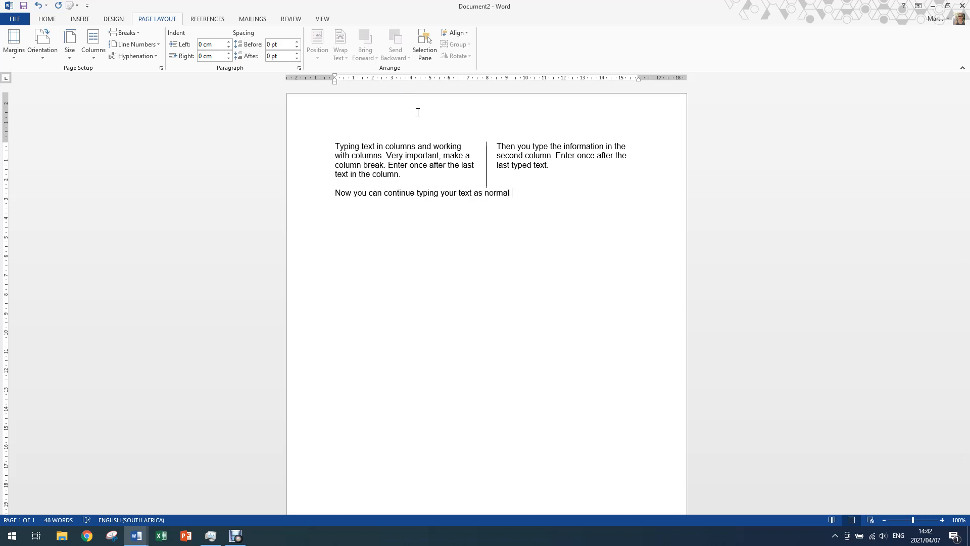
{"action": "type", "text": " and your document is re"}
{"action": "type", "text": "turned to"}
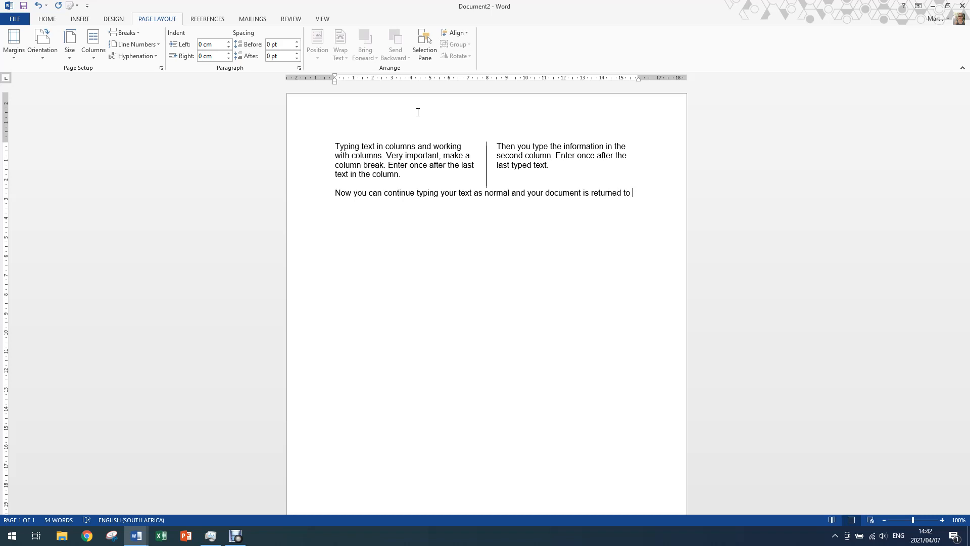
{"action": "type", "text": " normal."}
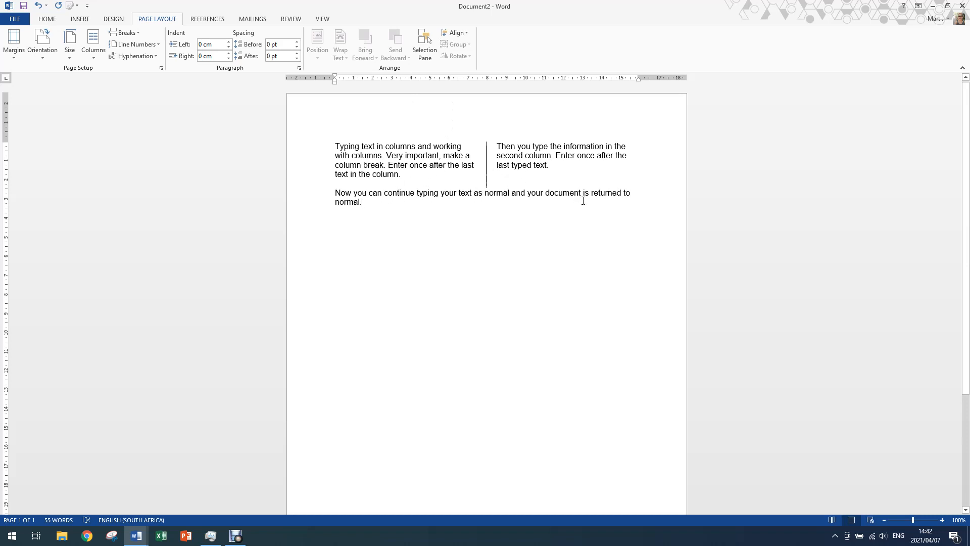
Step: Insert a blank line above the full-width paragraph, then put the cursor back at the end of its text
{"action": "left_click", "coordinate": [336, 194]}
{"action": "key", "text": "Return"}
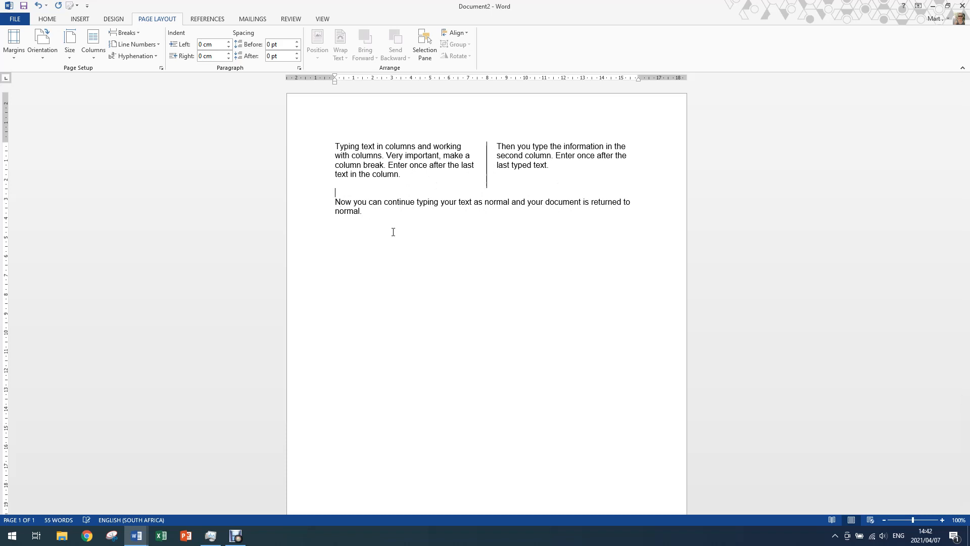
{"action": "key", "text": "Down"}
{"action": "key", "text": "Right"}
{"action": "key", "text": "Right"}
{"action": "key", "text": "Right"}
{"action": "key", "text": "Right"}
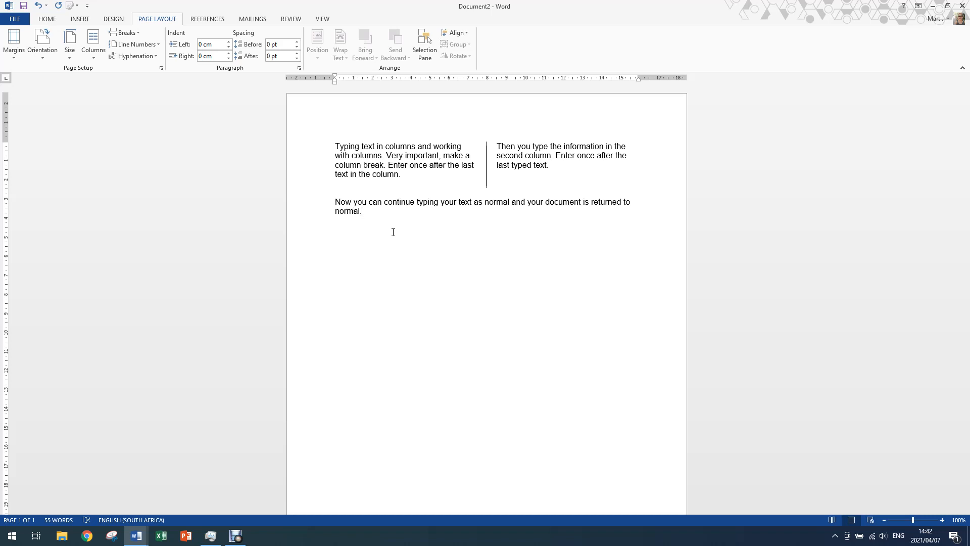